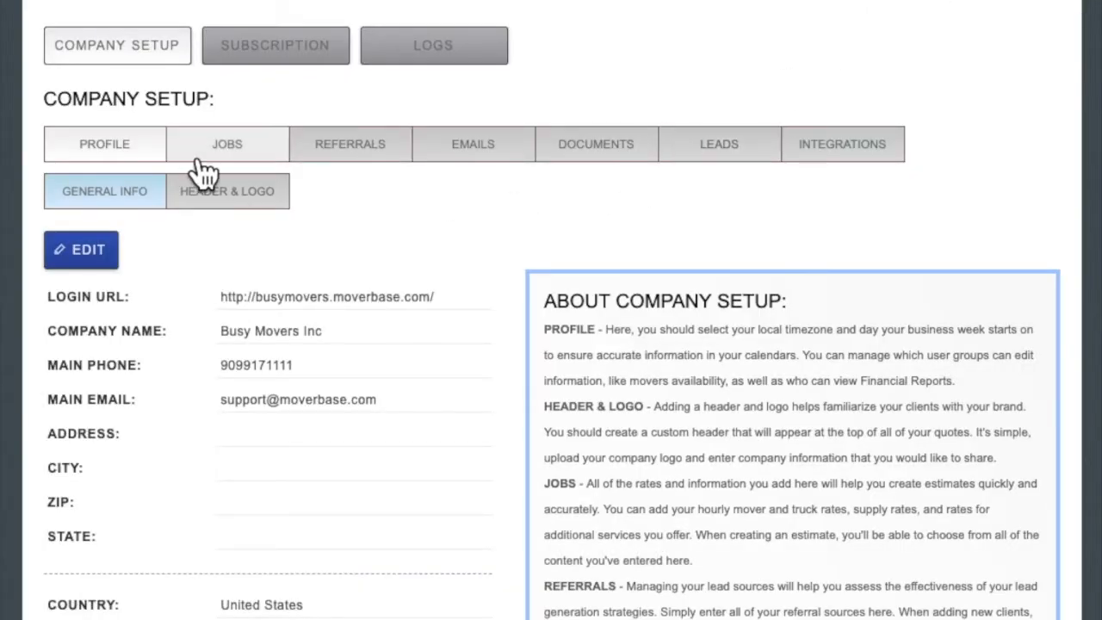
Step: Open the job Details settings, review the list of built-in details, and hide that list again
{"action": "left_click", "coordinate": [244, 162]}
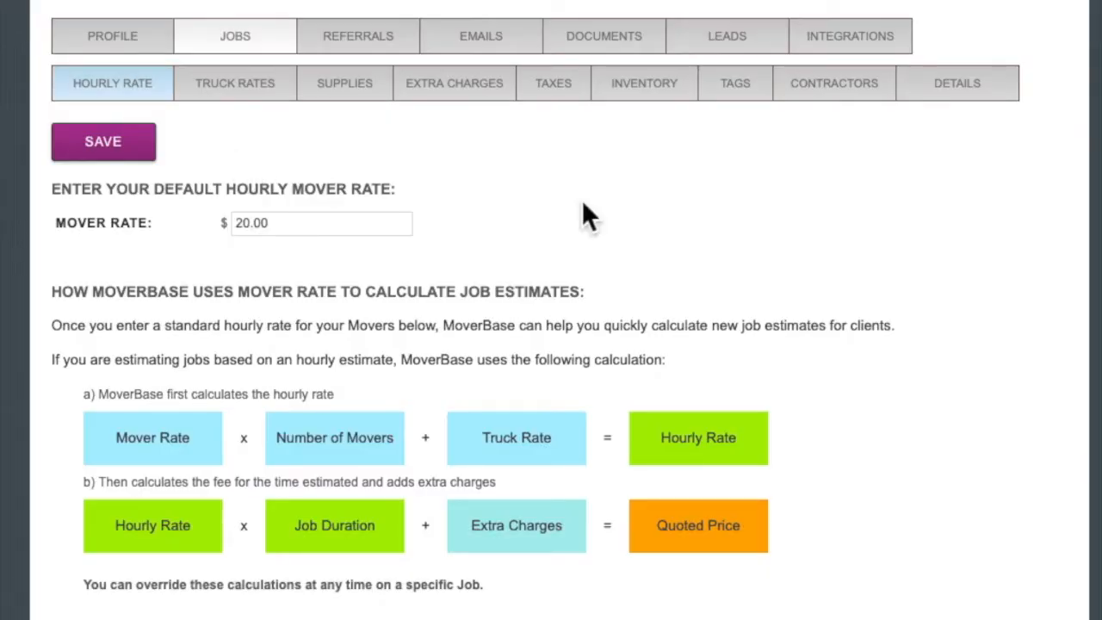
{"action": "left_click", "coordinate": [979, 100]}
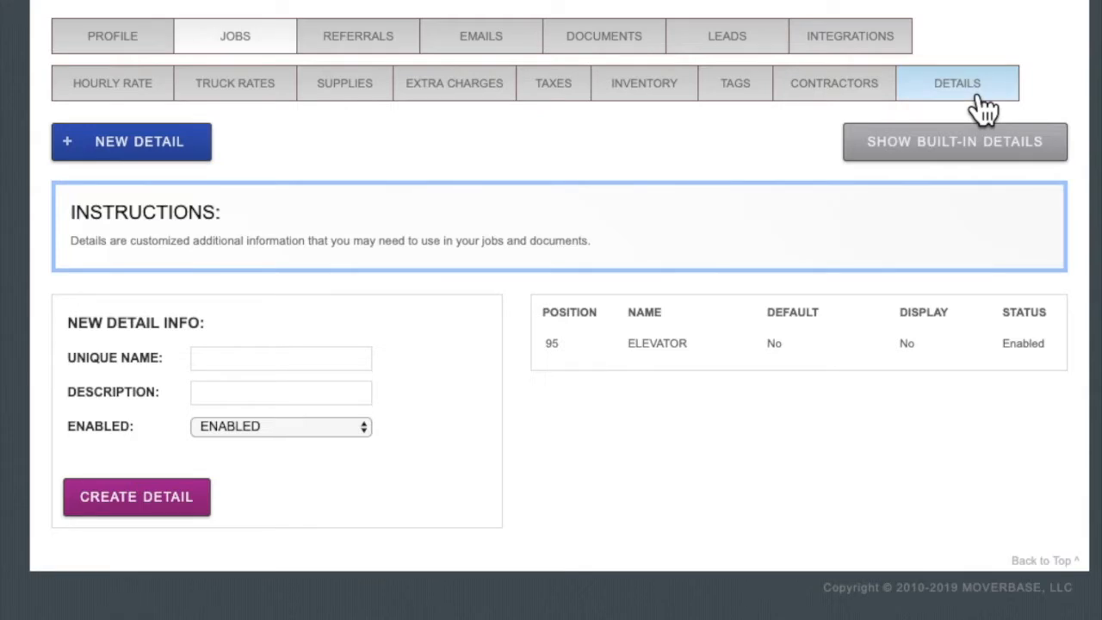
{"action": "left_click", "coordinate": [980, 157]}
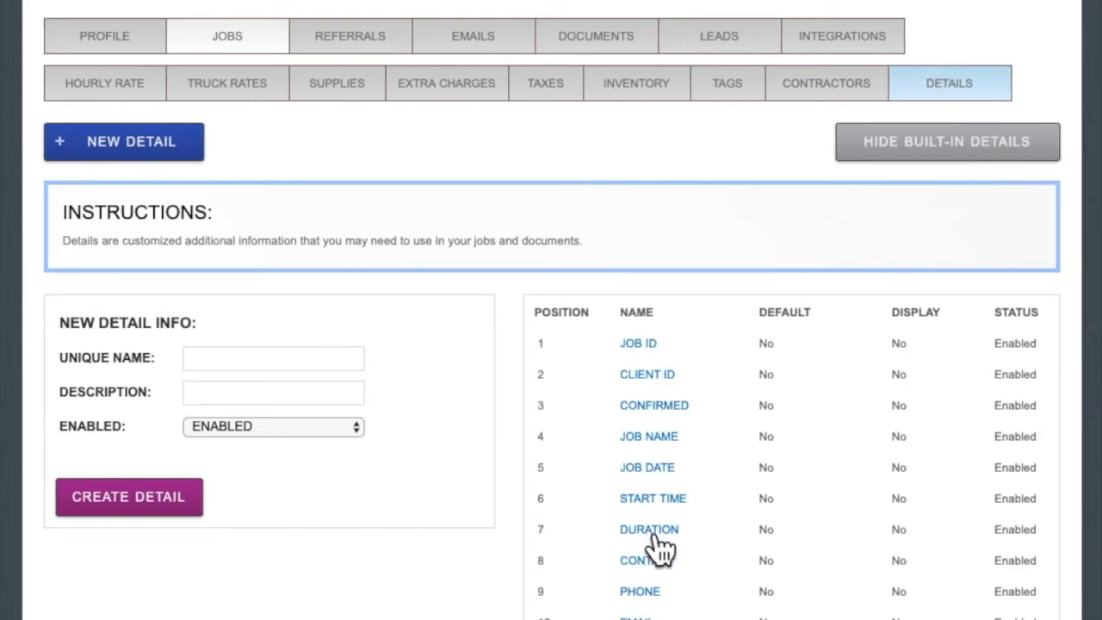
{"action": "left_click", "coordinate": [960, 160]}
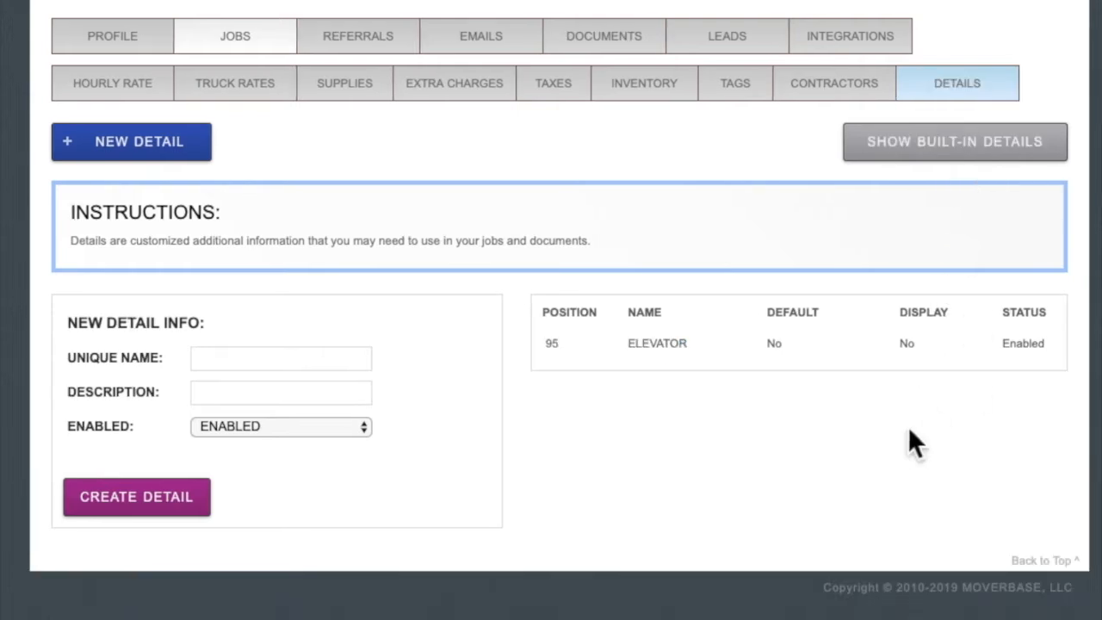
Step: Try to create an enabled job detail named "Elevator" with the description "Elevator or not?"
{"action": "left_click", "coordinate": [268, 361]}
{"action": "type", "text": "Elevator"}
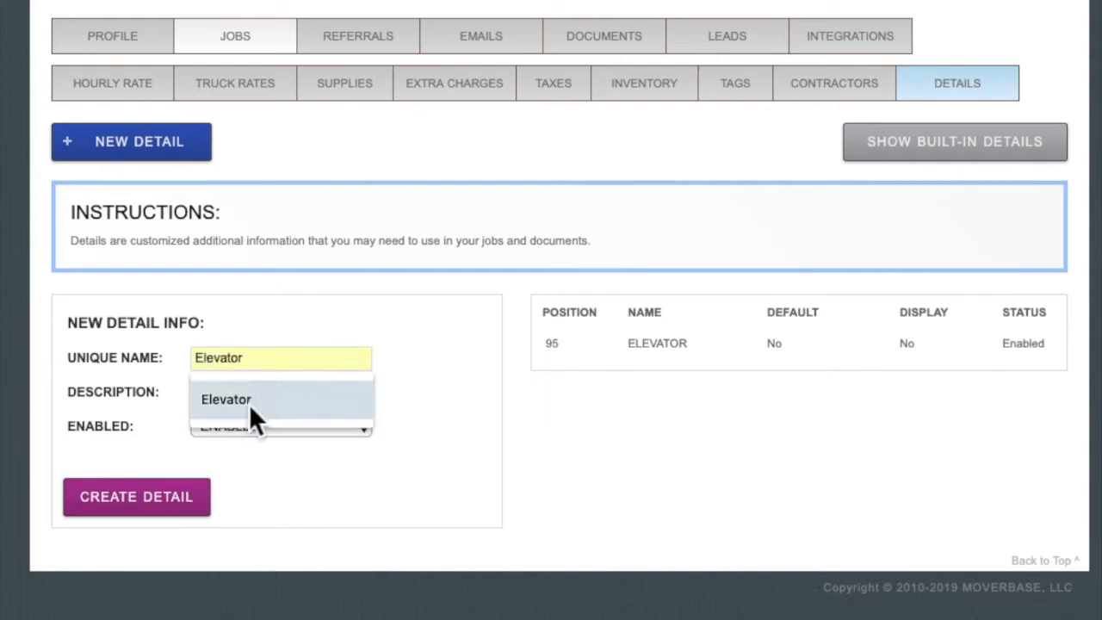
{"action": "left_click", "coordinate": [250, 401]}
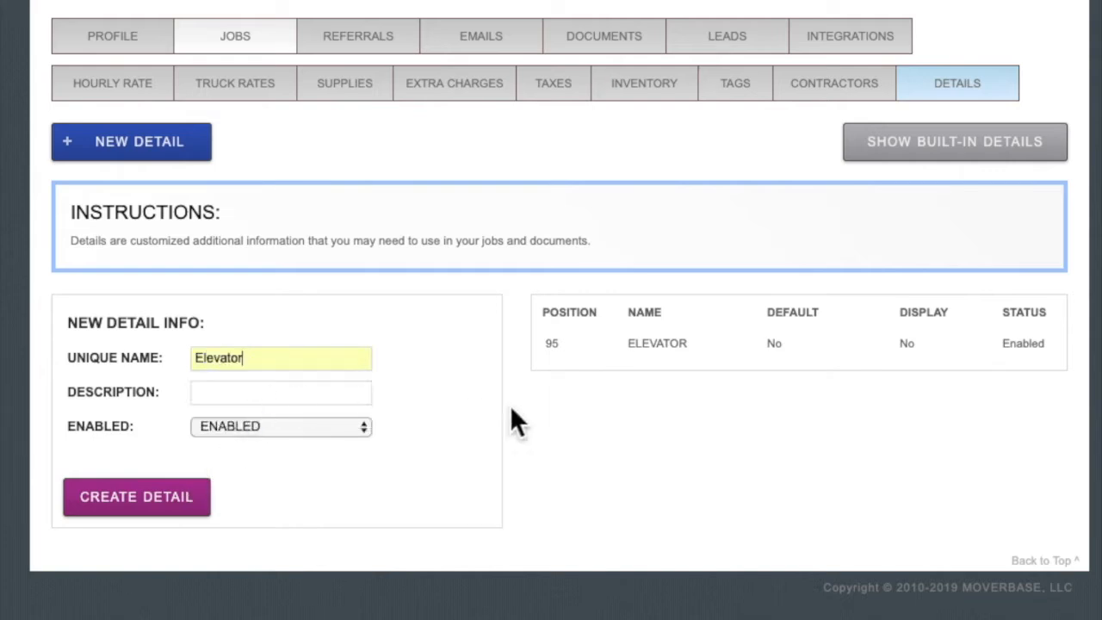
{"action": "left_click", "coordinate": [298, 394]}
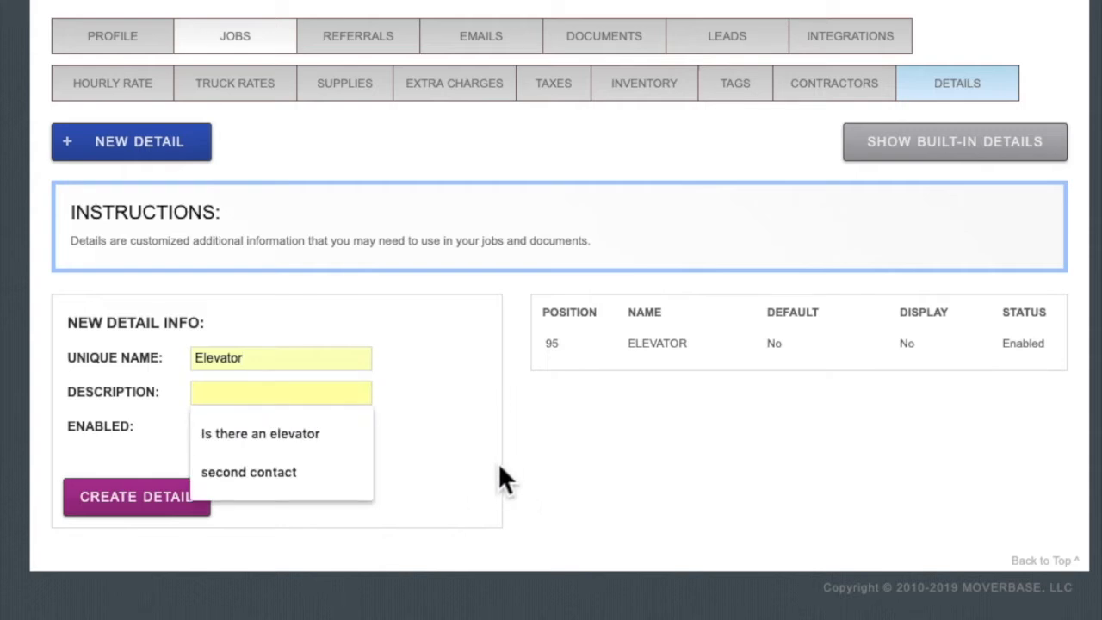
{"action": "type", "text": "Elevator or not?"}
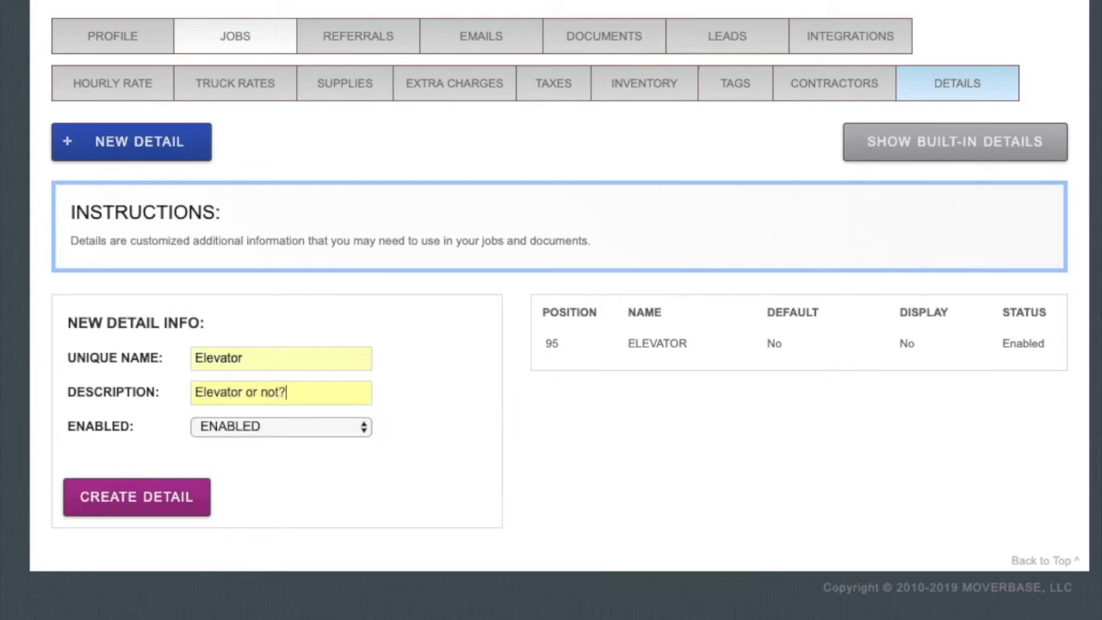
{"action": "left_click", "coordinate": [160, 507]}
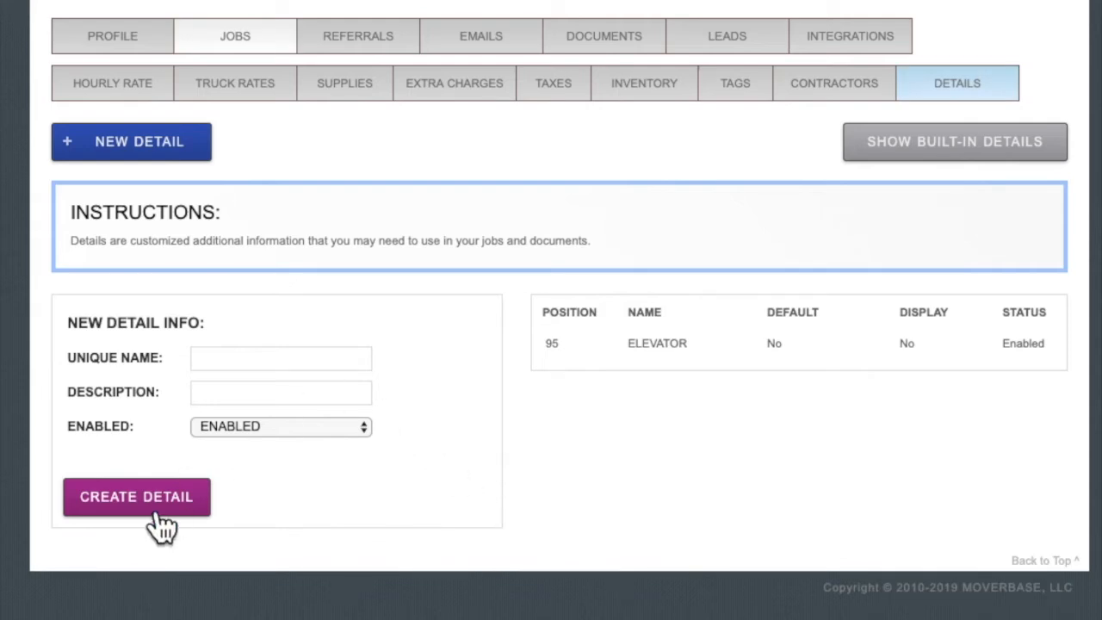
Step: Open the existing ELEVATOR detail for editing and set its type to LIST
{"action": "left_click", "coordinate": [726, 349]}
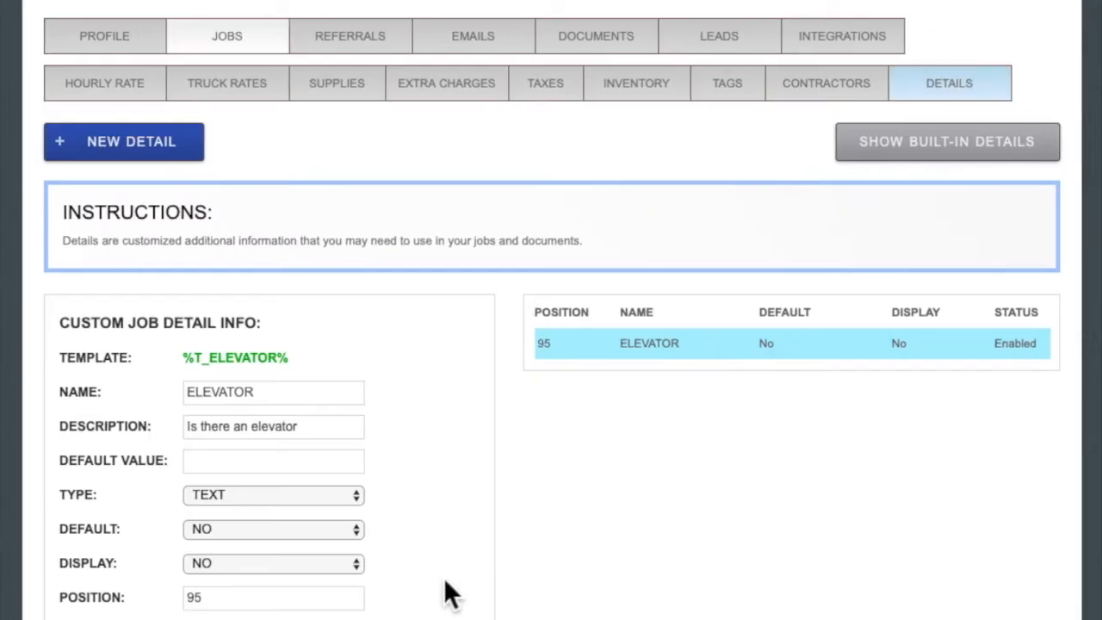
{"action": "left_click", "coordinate": [247, 497]}
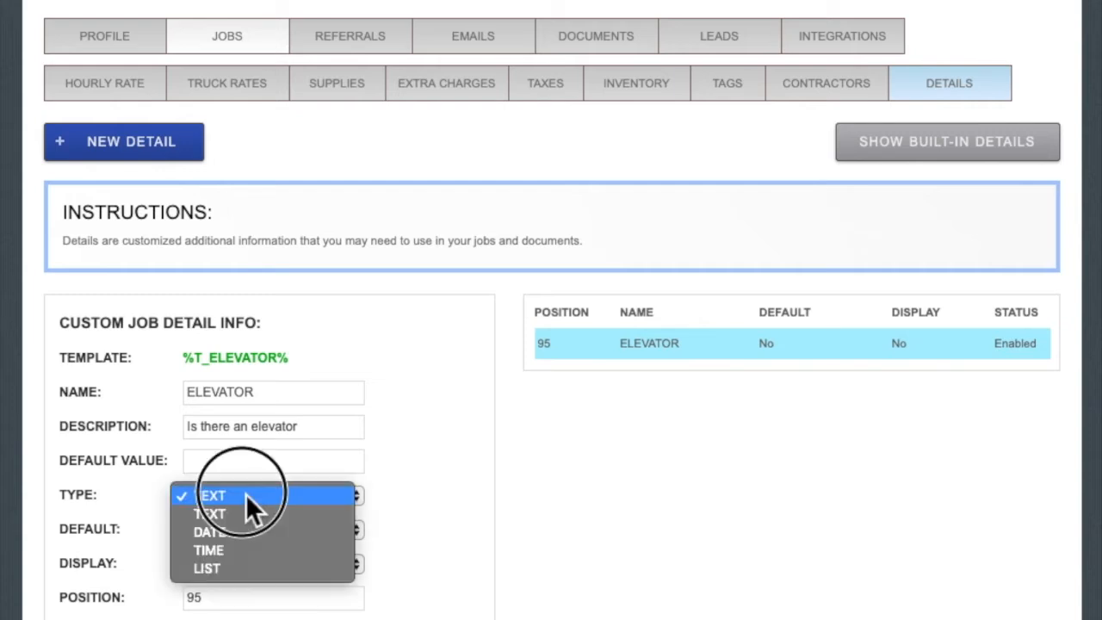
{"action": "left_click", "coordinate": [247, 573]}
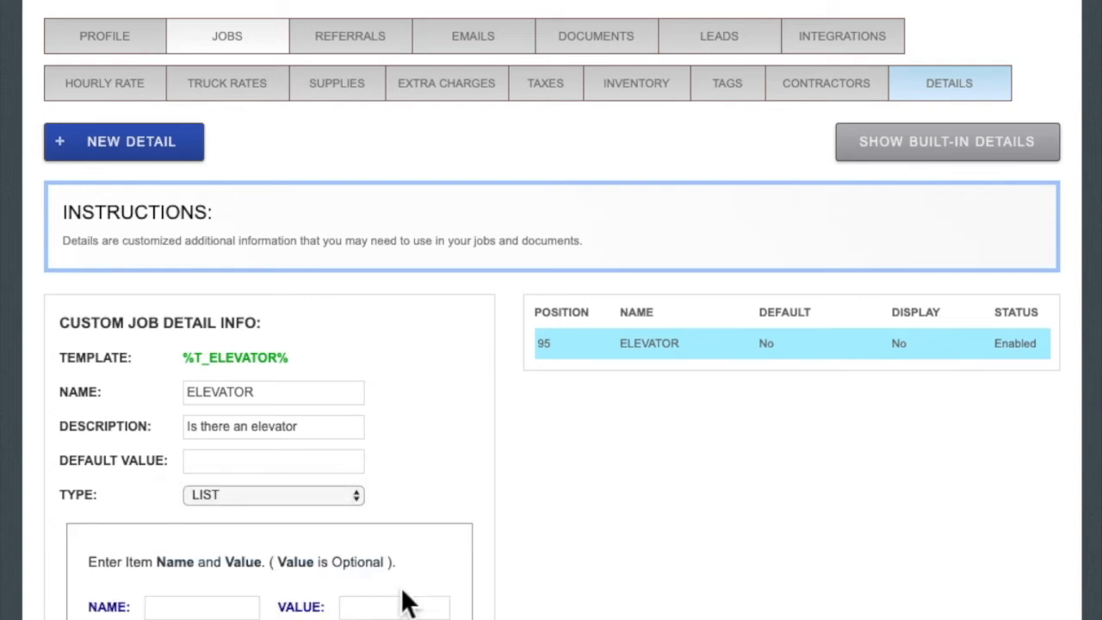
Step: Enter "Yes" and "No" as the names of the first two list items for the ELEVATOR detail
{"action": "scroll", "coordinate": [135, 605], "scroll_direction": "down", "scroll_amount": 3}
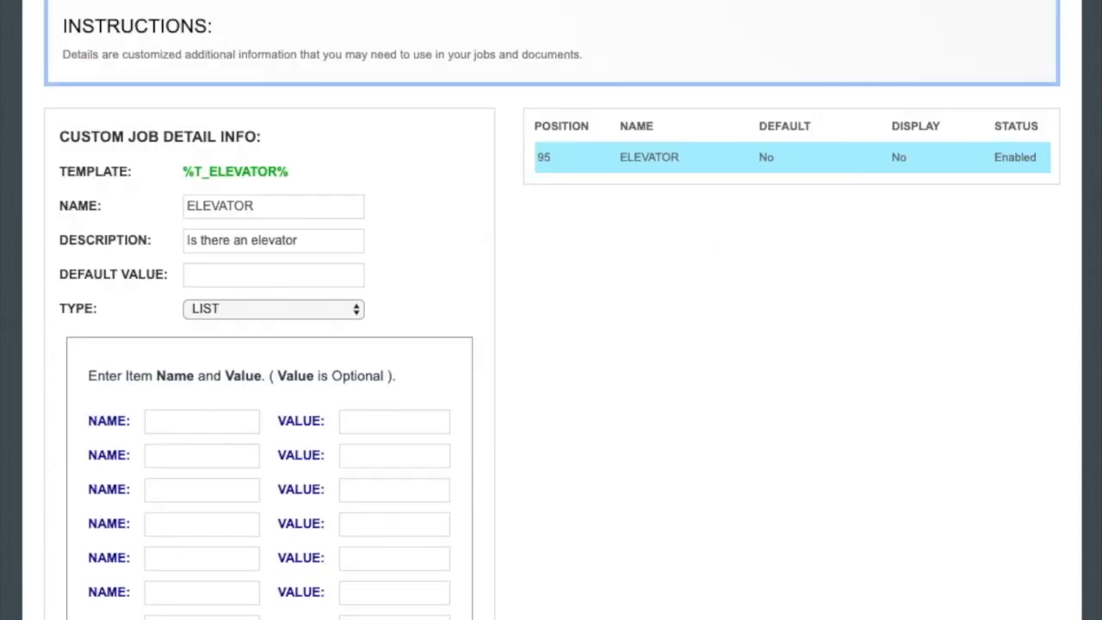
{"action": "left_click", "coordinate": [186, 423]}
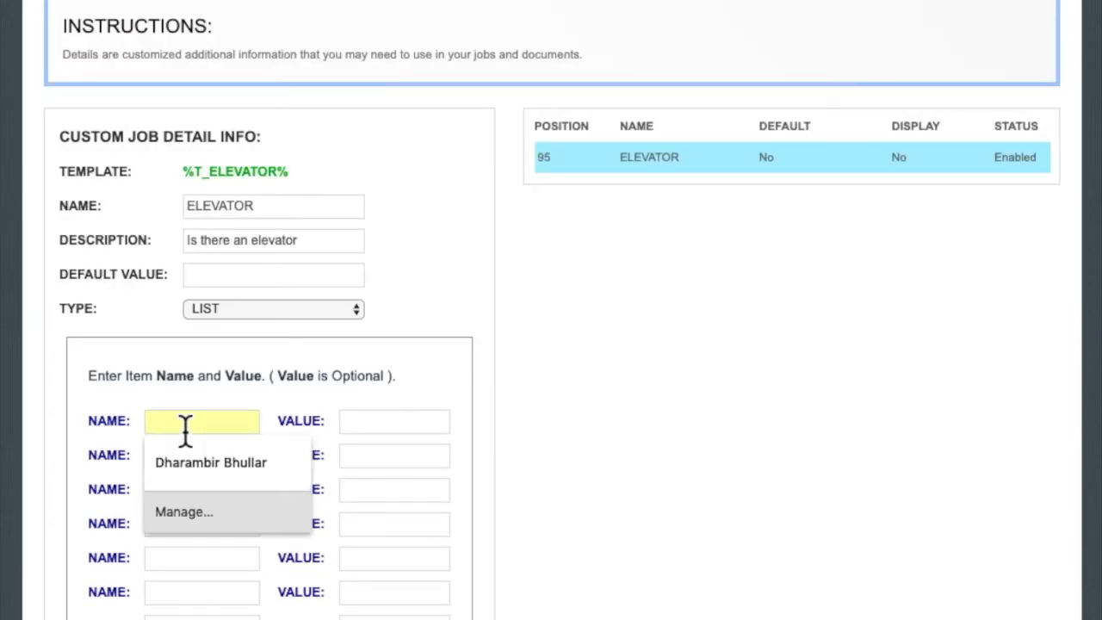
{"action": "type", "text": "Yes"}
{"action": "left_click", "coordinate": [179, 456]}
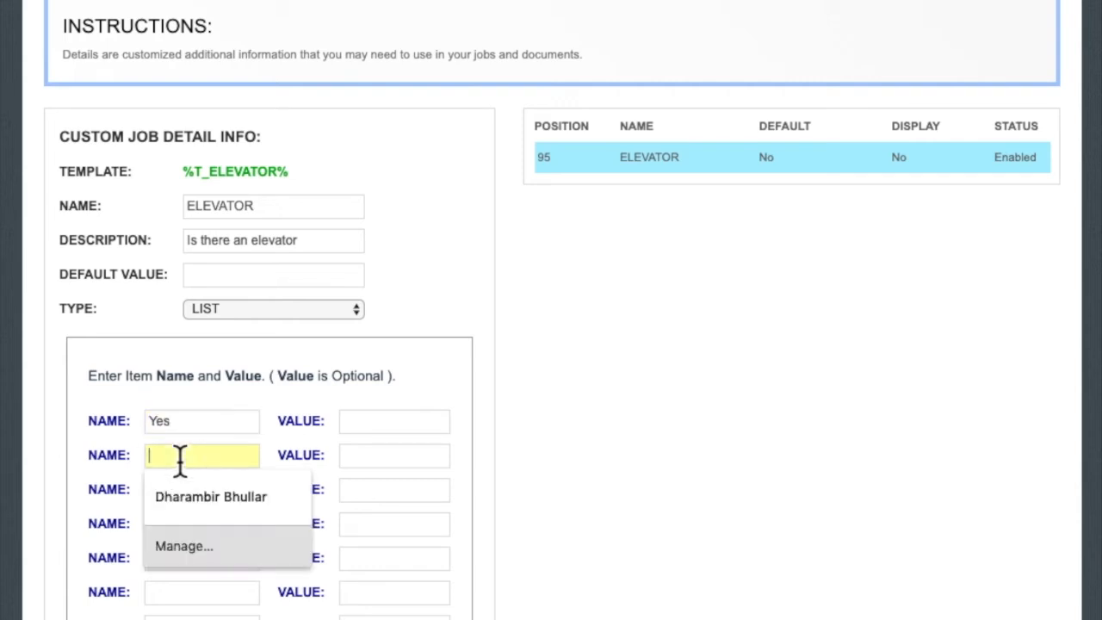
{"action": "type", "text": "No"}
{"action": "left_click", "coordinate": [728, 432]}
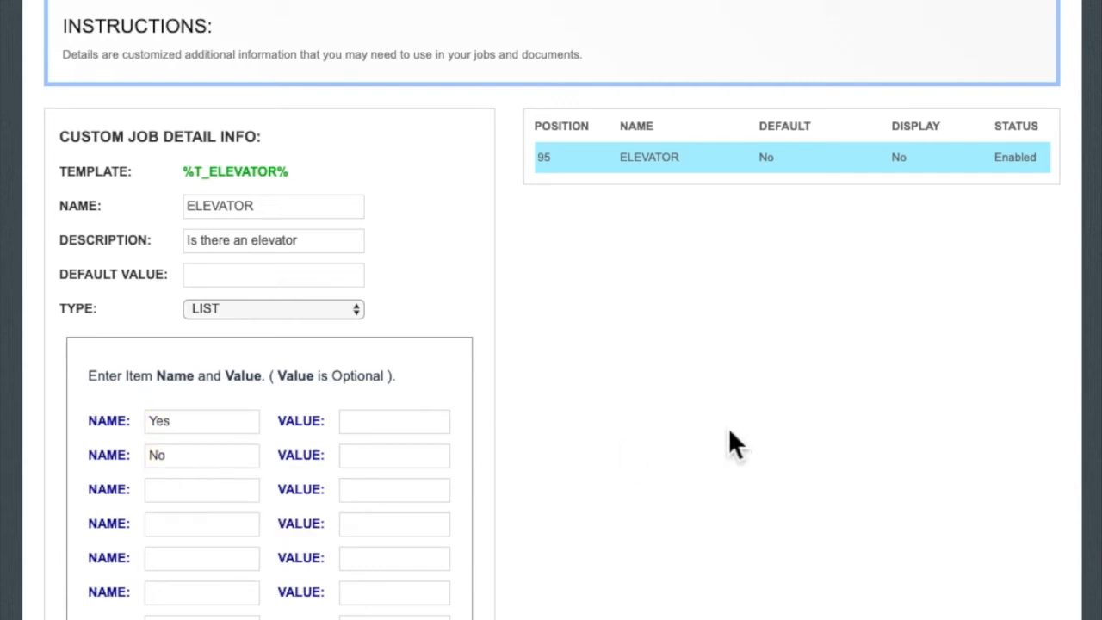
Step: Set the ELEVATOR detail's default to "YES - ADD TO NEW JOBS" and its display to YES, and save the detail
{"action": "scroll", "coordinate": [613, 542], "scroll_direction": "down", "scroll_amount": 3}
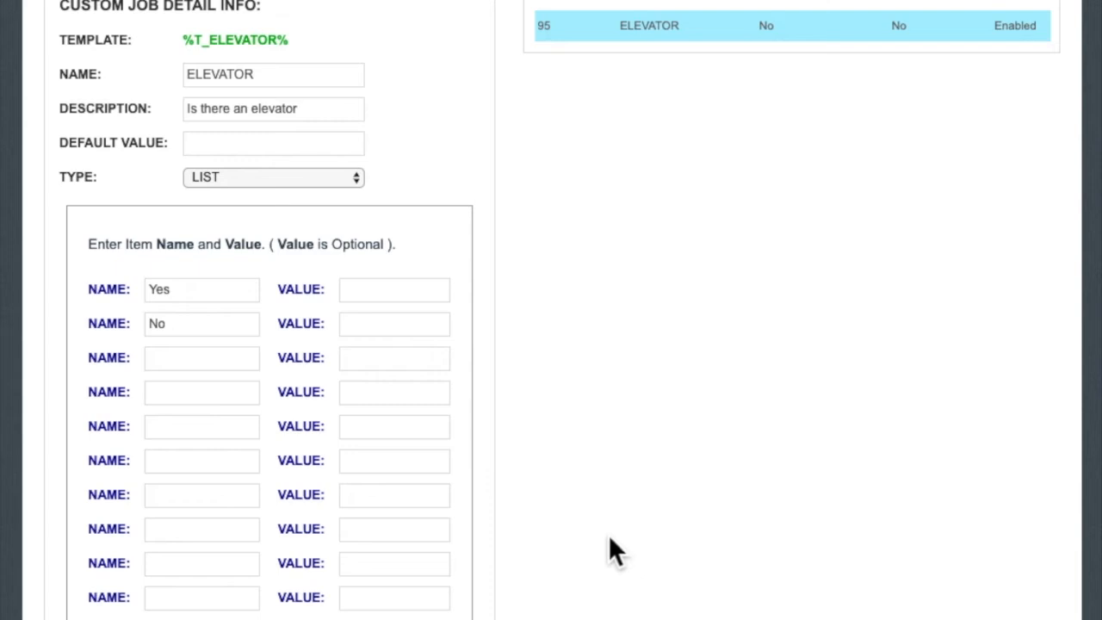
{"action": "scroll", "coordinate": [611, 538], "scroll_direction": "down", "scroll_amount": 4}
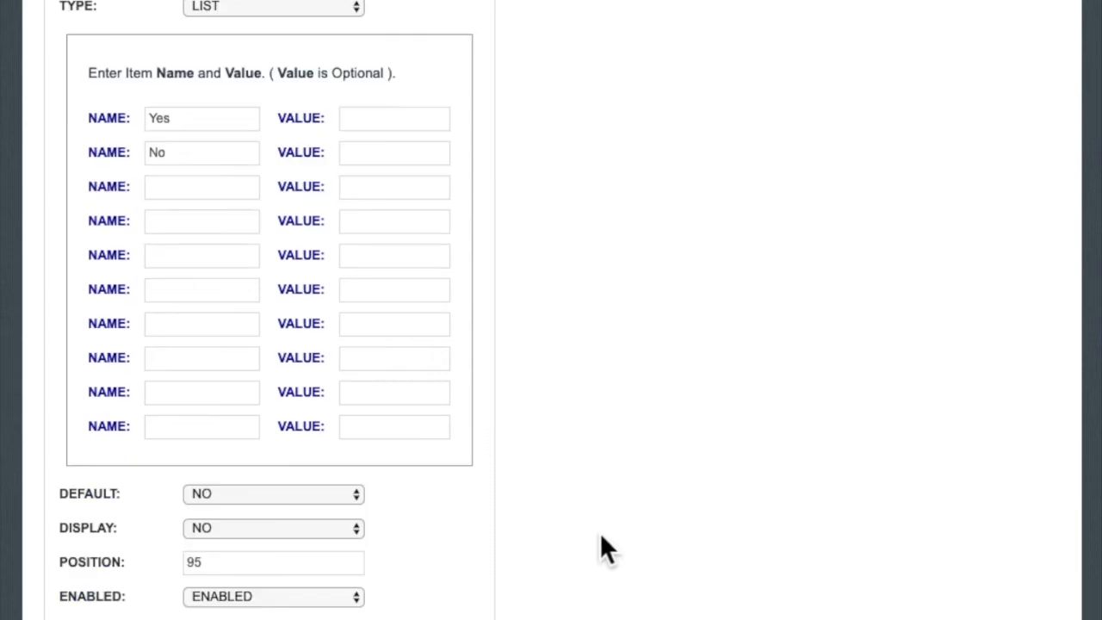
{"action": "left_click", "coordinate": [252, 496]}
{"action": "left_click", "coordinate": [254, 515]}
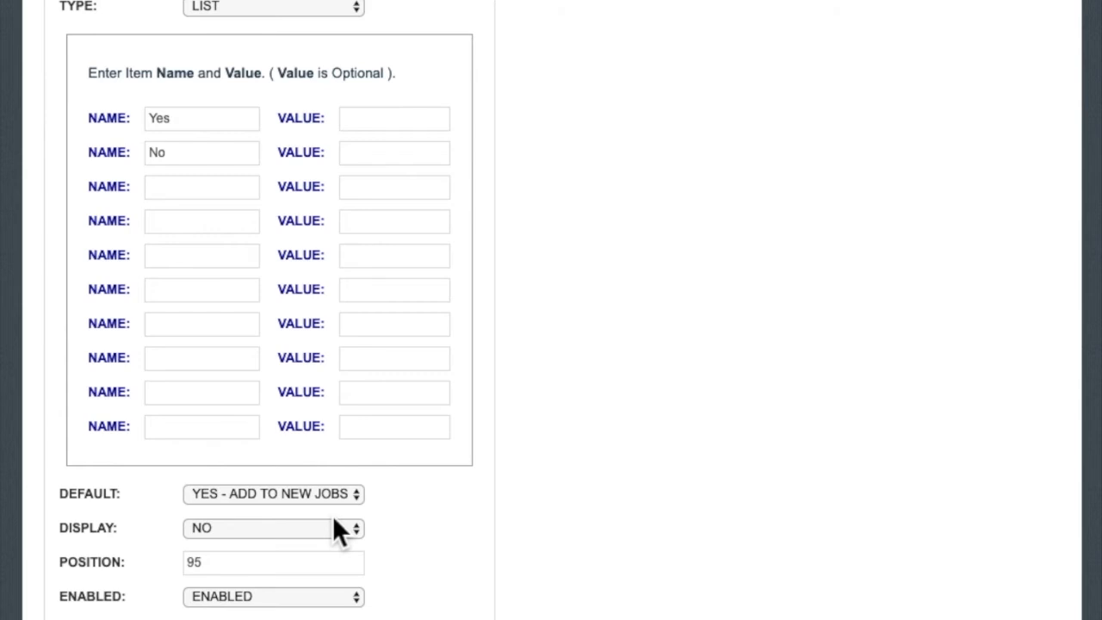
{"action": "left_click", "coordinate": [229, 527]}
{"action": "left_click", "coordinate": [232, 549]}
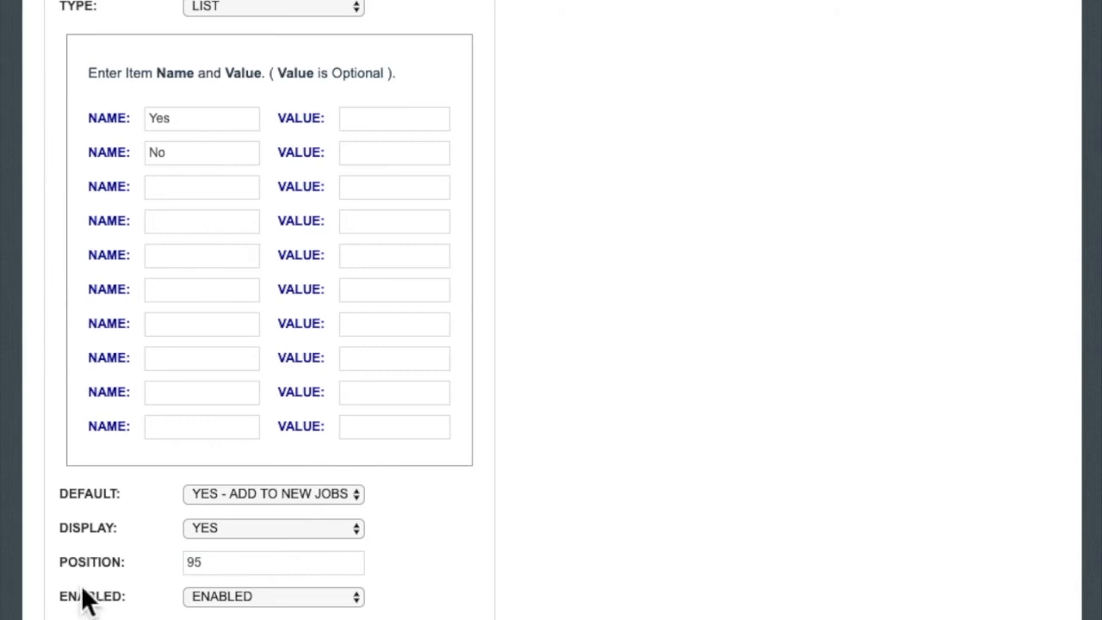
{"action": "left_click", "coordinate": [126, 613]}
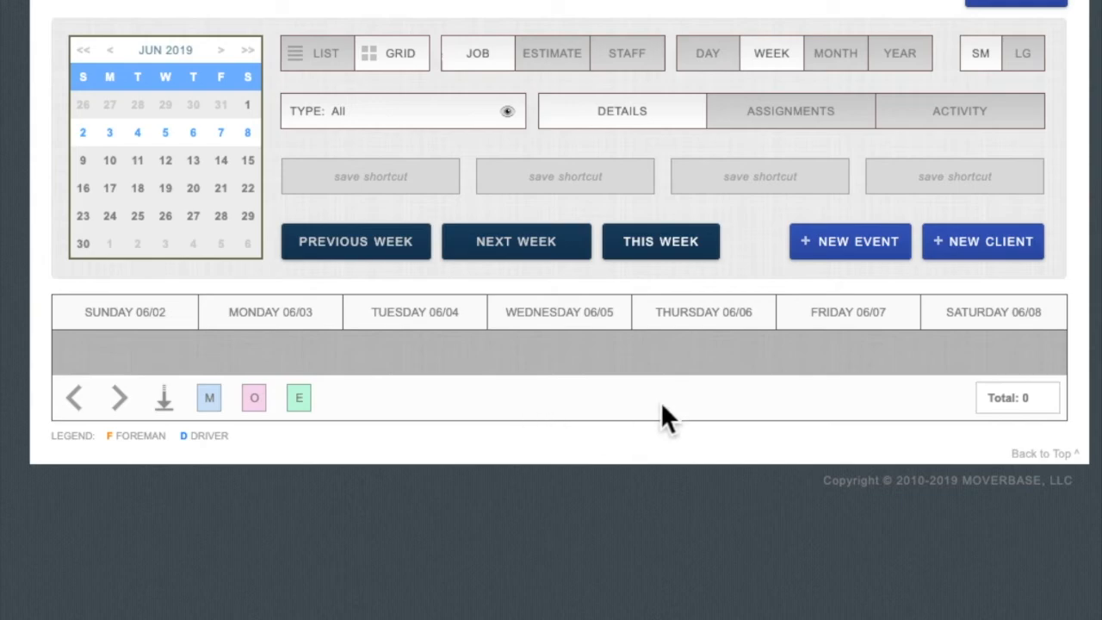
Step: Start a new job from the calendar and set its date to 06/06/2019
{"action": "left_click", "coordinate": [1029, 5]}
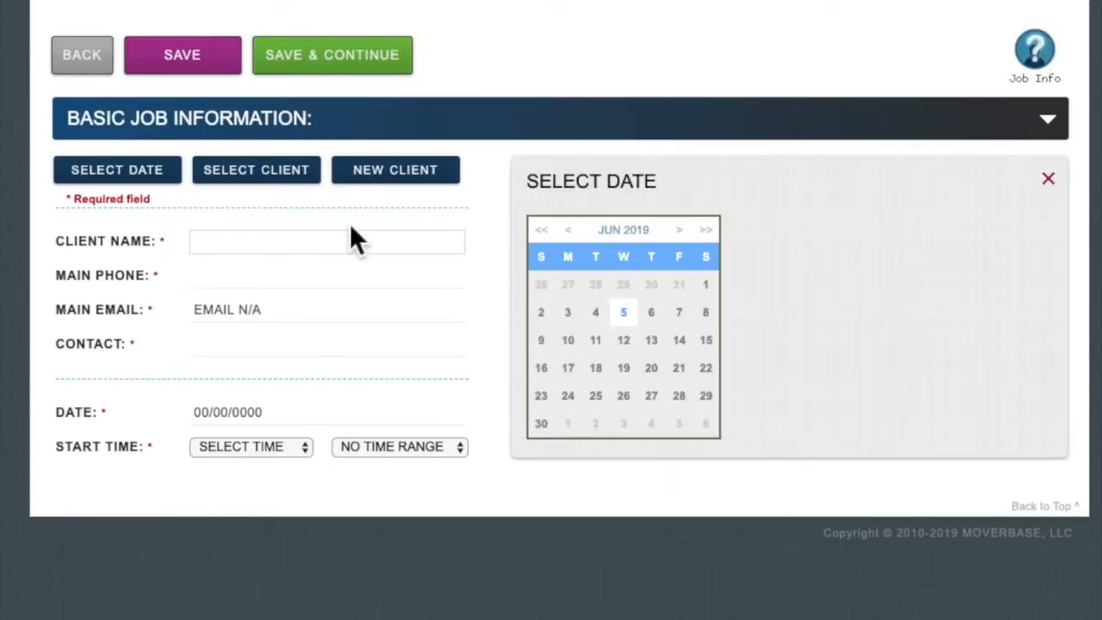
{"action": "left_click", "coordinate": [656, 313]}
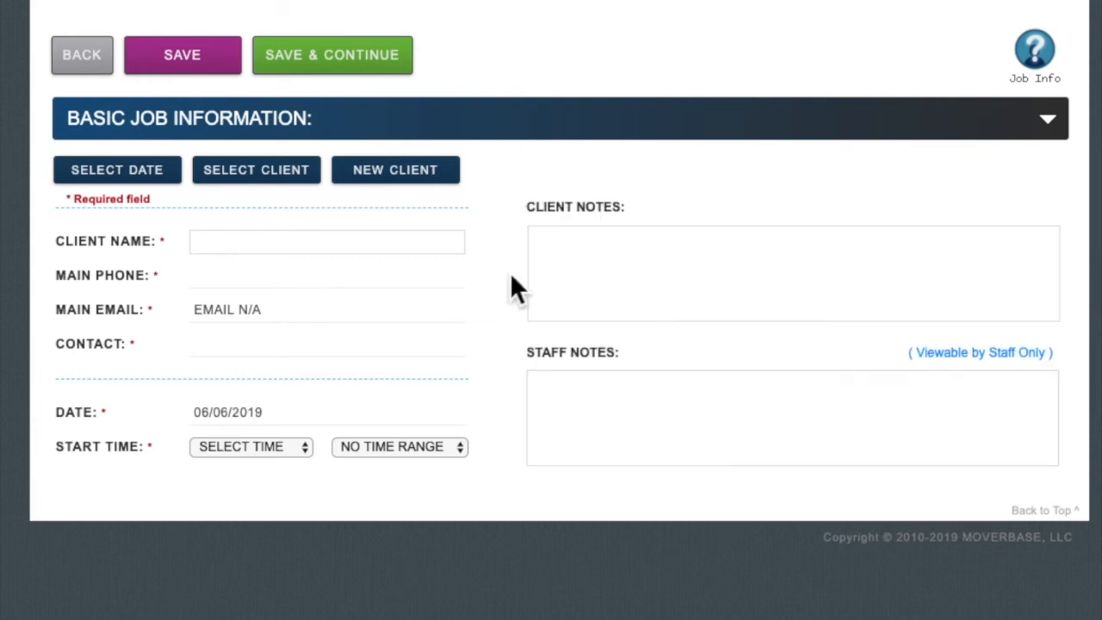
Step: Start adding a new Residential client to the job and enter the client's first and last name
{"action": "left_click", "coordinate": [418, 177]}
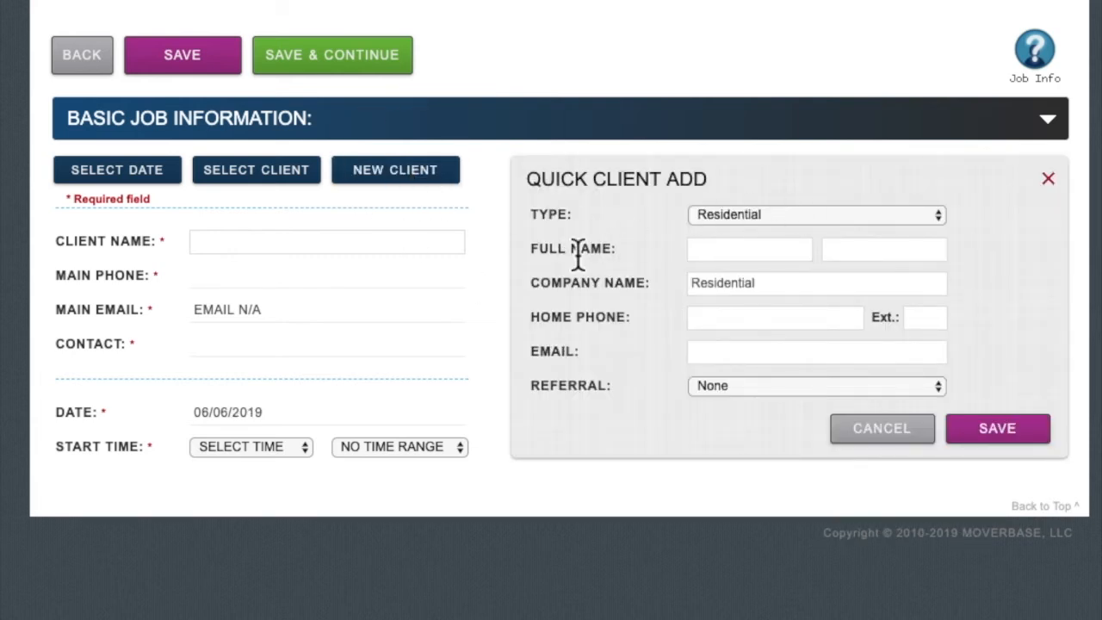
{"action": "left_click", "coordinate": [718, 254]}
{"action": "type", "text": "test"}
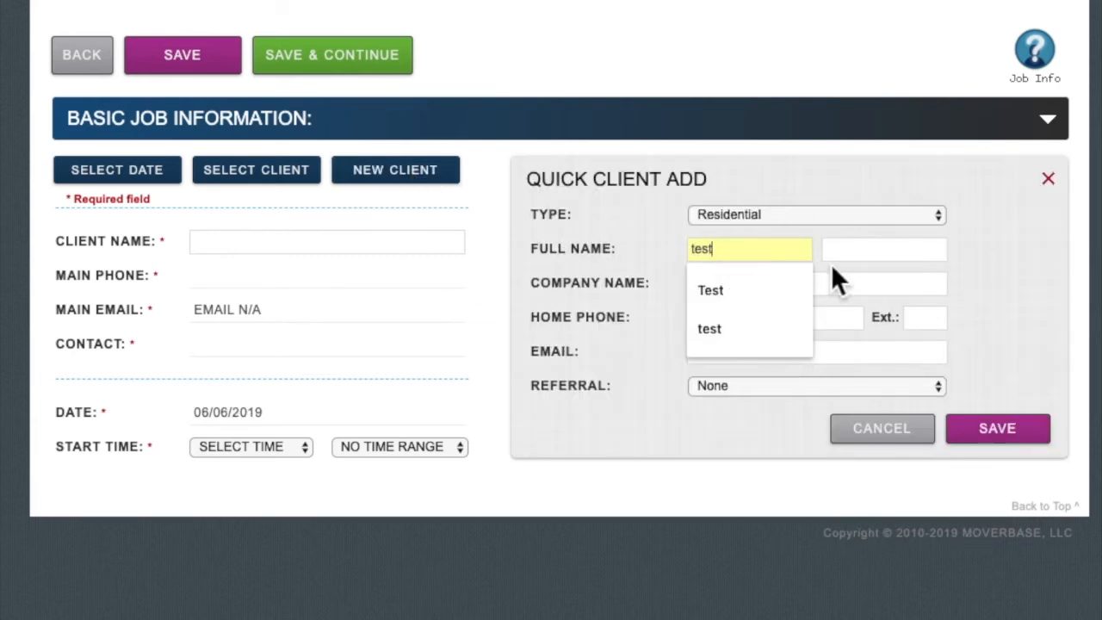
{"action": "left_click", "coordinate": [840, 250]}
{"action": "type", "text": "test"}
Step: Fill in the client's home phone and email, set the referral to "Friend coworker", and save the client
{"action": "left_click", "coordinate": [763, 319]}
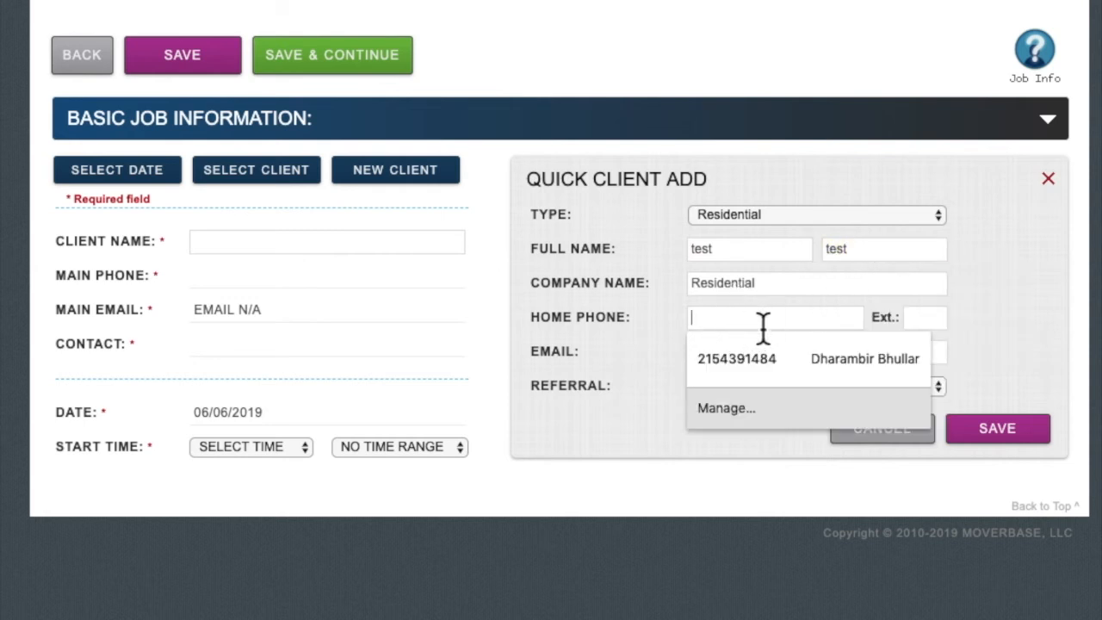
{"action": "left_click", "coordinate": [741, 358]}
{"action": "left_click", "coordinate": [787, 361]}
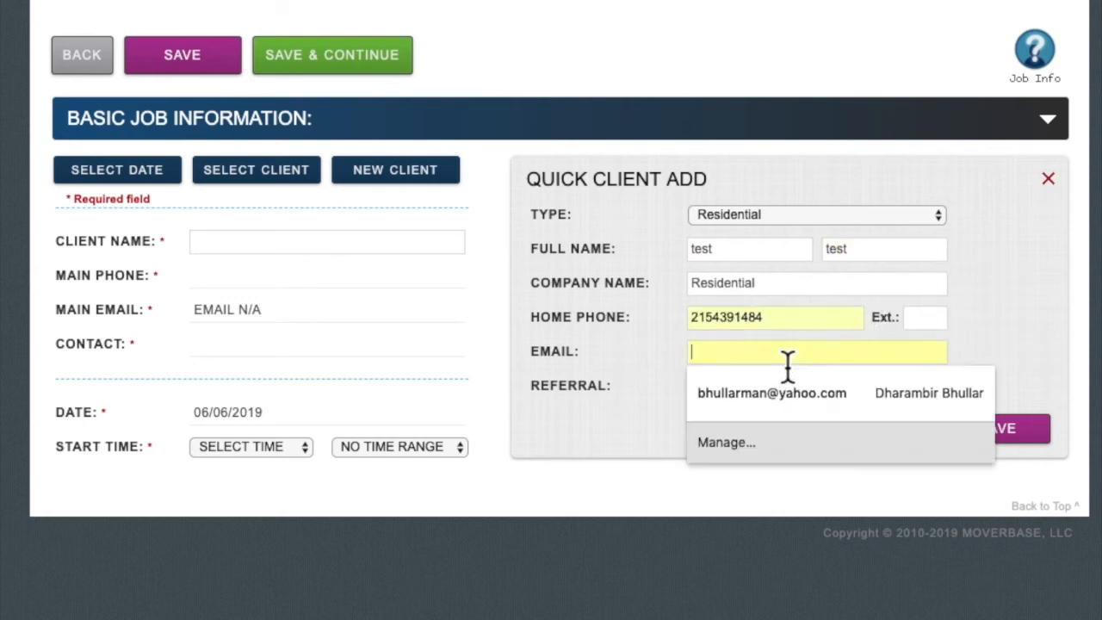
{"action": "left_click", "coordinate": [775, 392]}
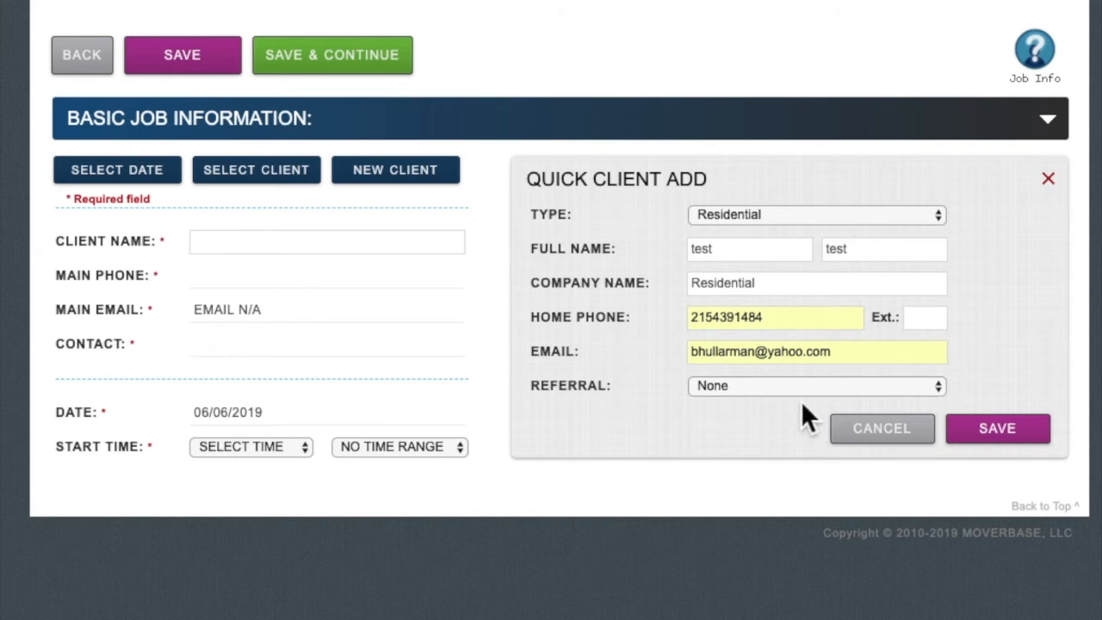
{"action": "left_click", "coordinate": [801, 392]}
{"action": "left_click", "coordinate": [841, 423]}
{"action": "left_click", "coordinate": [1020, 440]}
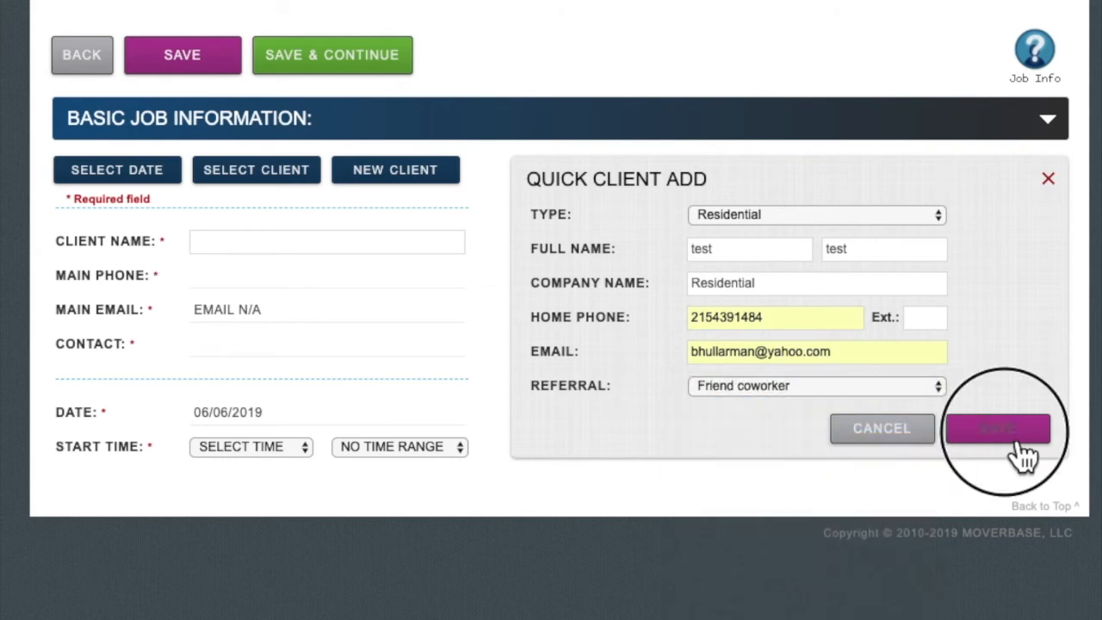
{"action": "left_click", "coordinate": [640, 216]}
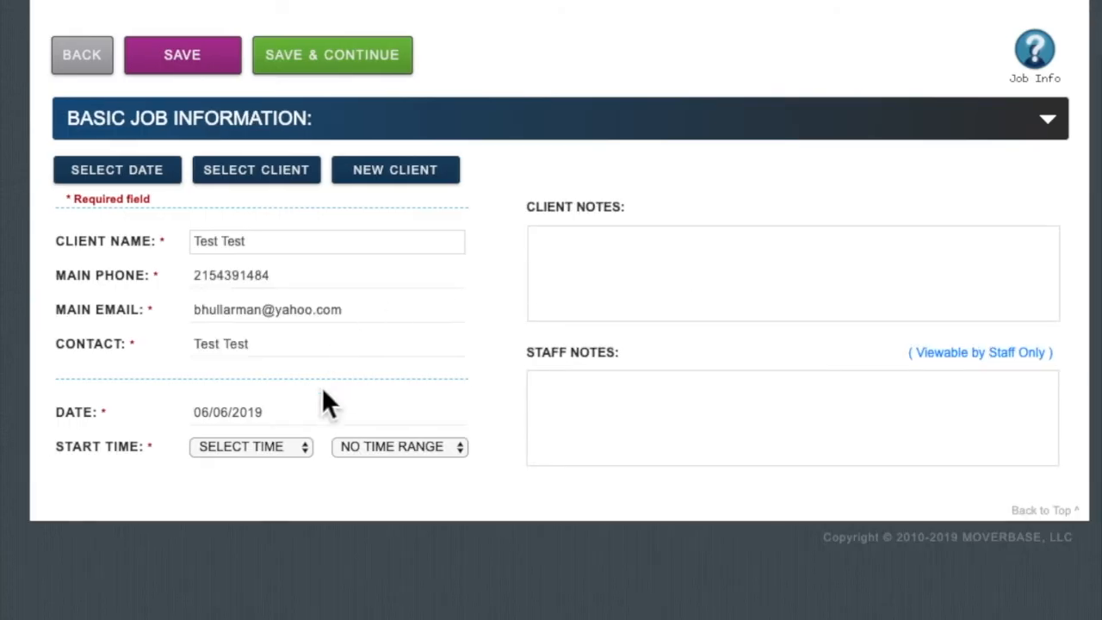
Step: Set the job's start time to 7:30 AM with a 6 HOUR time range, and save and continue
{"action": "left_click", "coordinate": [271, 446]}
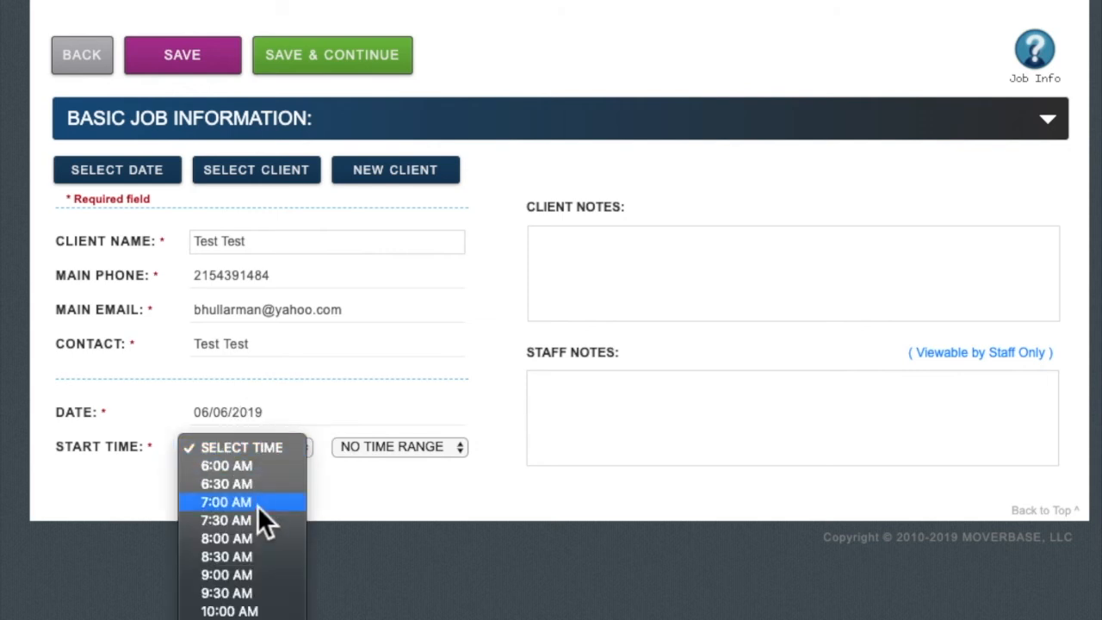
{"action": "left_click", "coordinate": [263, 520]}
{"action": "left_click", "coordinate": [427, 453]}
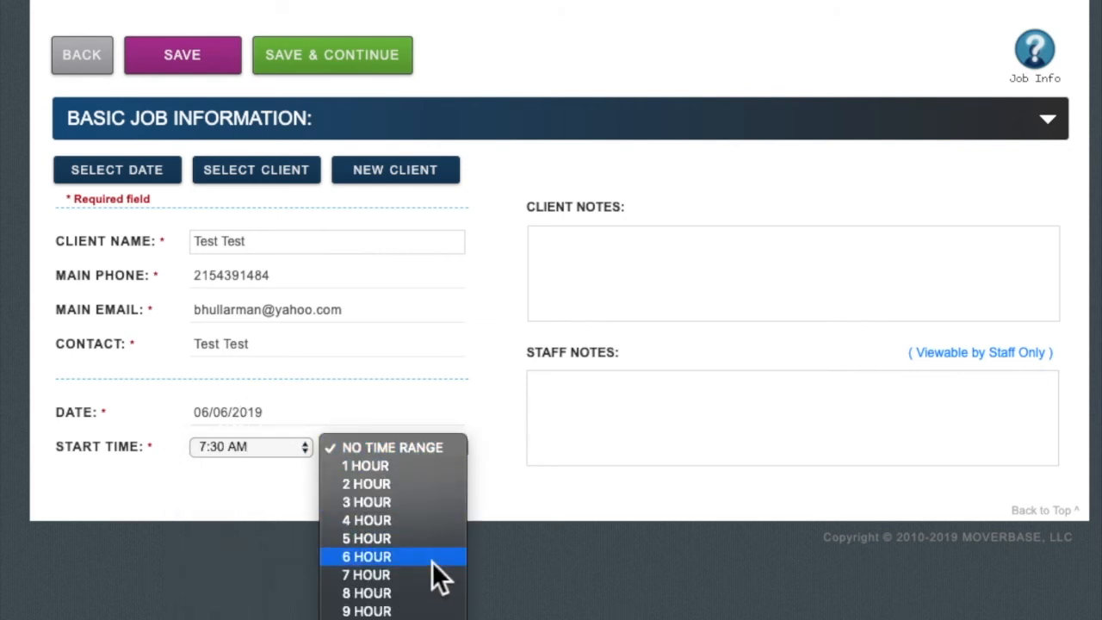
{"action": "left_click", "coordinate": [425, 559]}
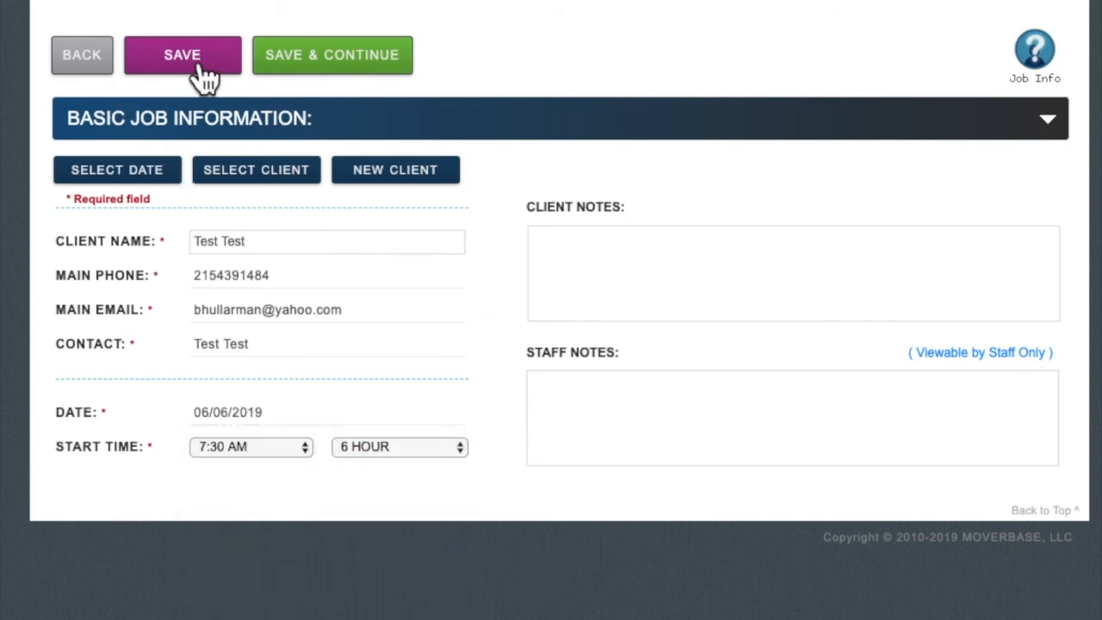
{"action": "left_click", "coordinate": [328, 62]}
Step: Turn off the ELEVATOR detail field on the new job
{"action": "scroll", "coordinate": [487, 366], "scroll_direction": "down", "scroll_amount": 3}
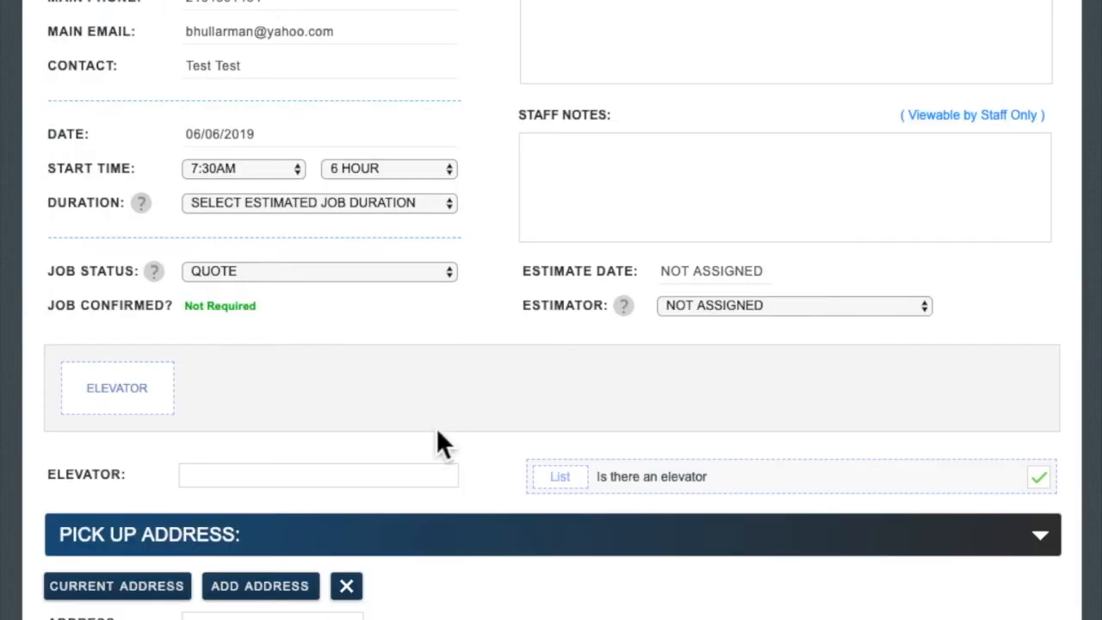
{"action": "left_click", "coordinate": [144, 409]}
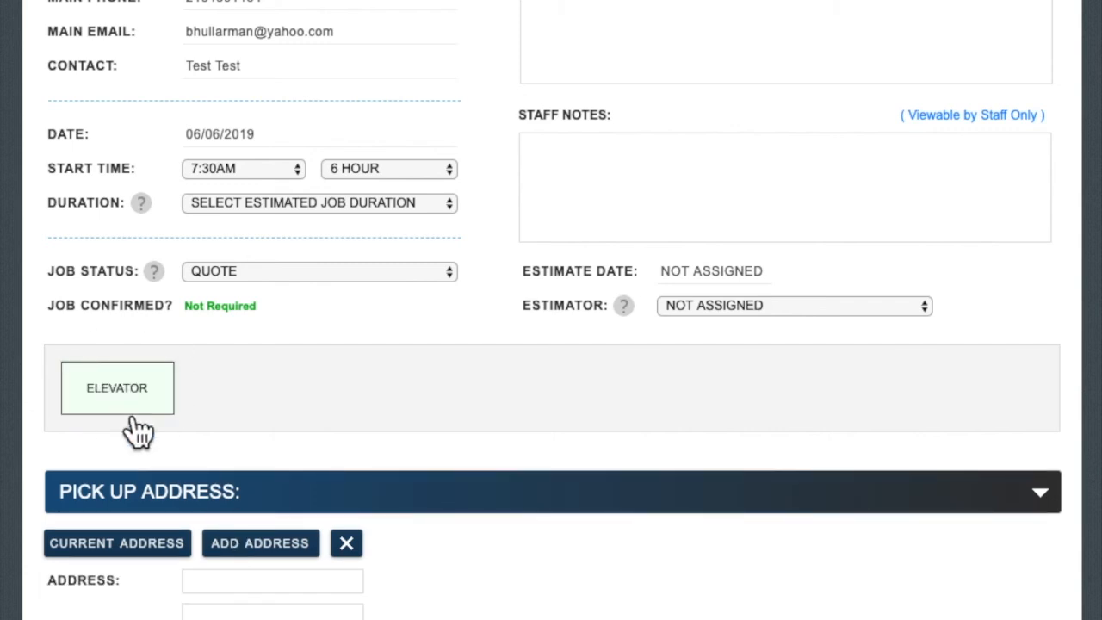
Step: Turn the ELEVATOR detail field back on for the job, set it to Yes, and save the job
{"action": "left_click", "coordinate": [134, 413]}
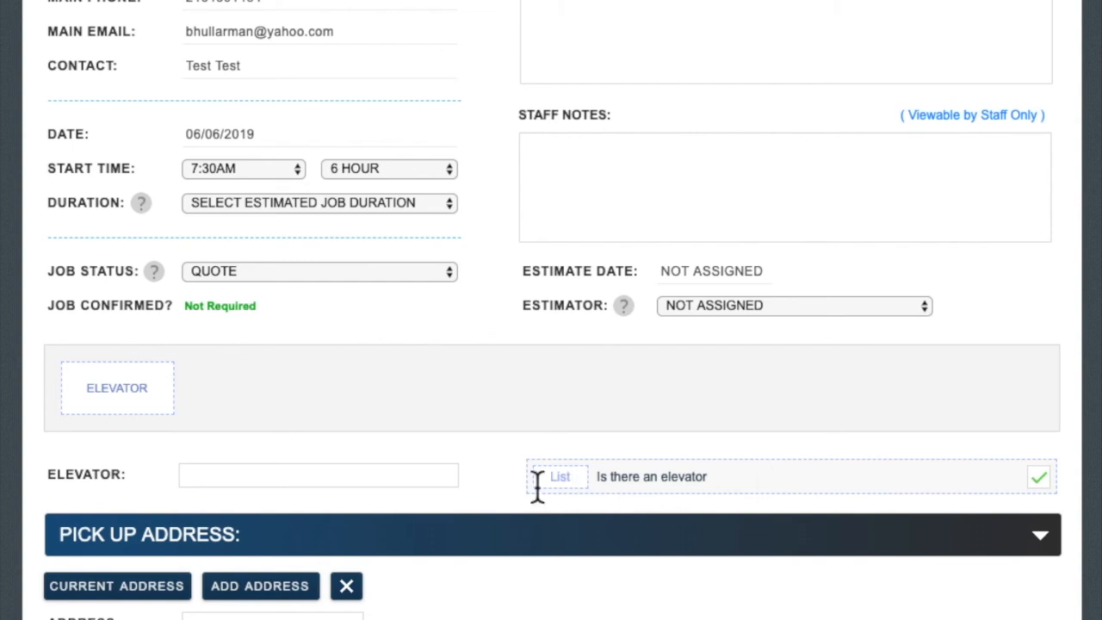
{"action": "left_click", "coordinate": [256, 489]}
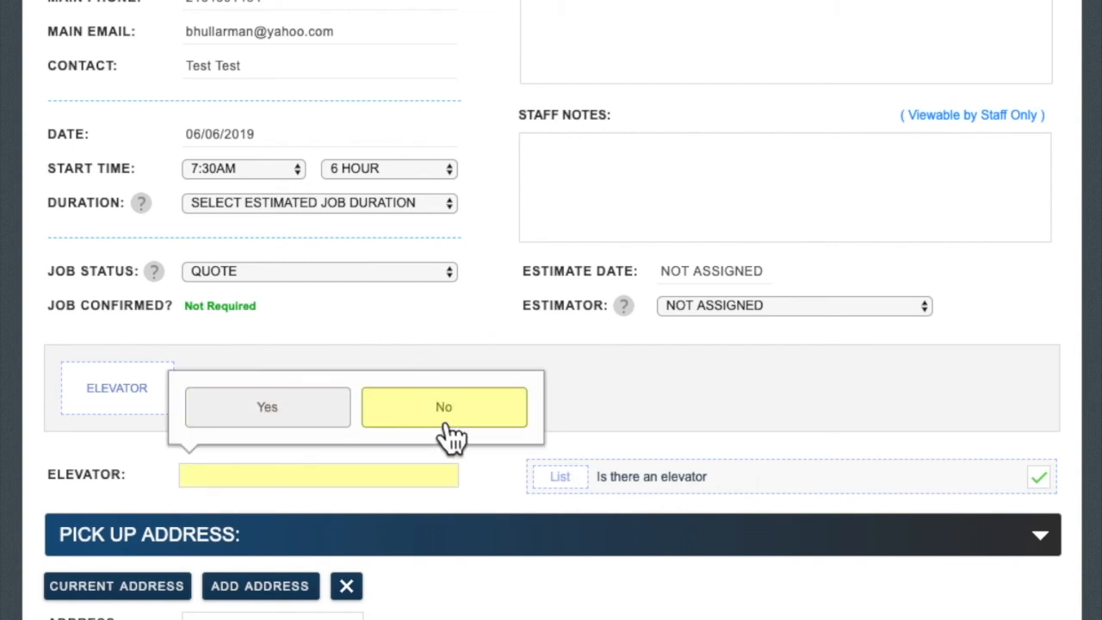
{"action": "left_click", "coordinate": [291, 422]}
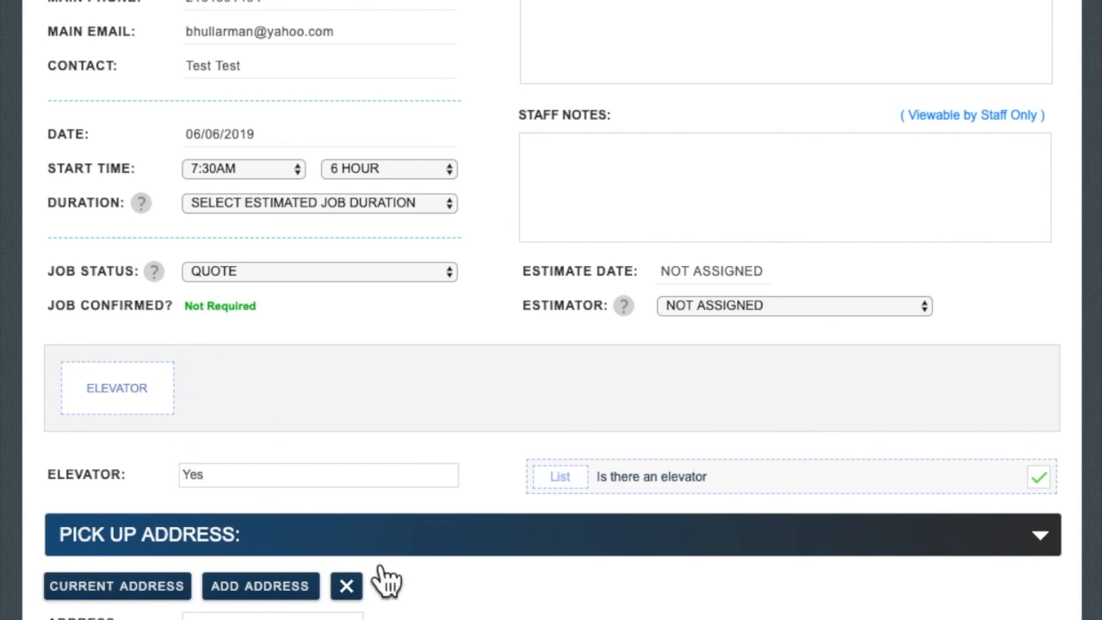
{"action": "scroll", "coordinate": [401, 527], "scroll_direction": "up", "scroll_amount": 3}
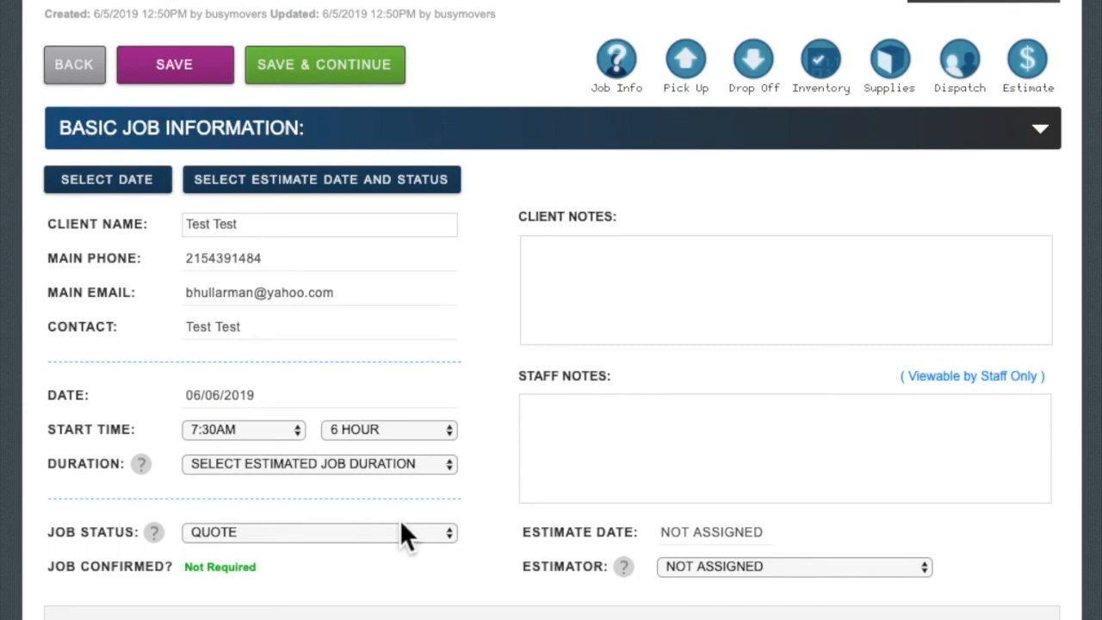
{"action": "left_click", "coordinate": [204, 86]}
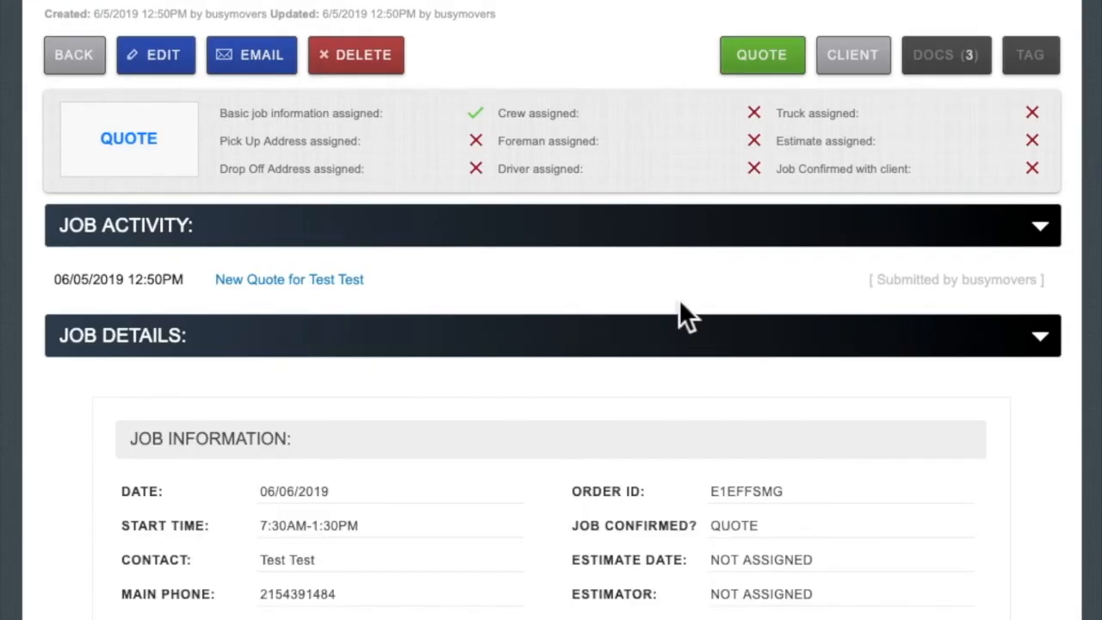
Step: View the job's quote and examine the ELEVATOR entry in the saved job's information section
{"action": "left_click", "coordinate": [785, 76]}
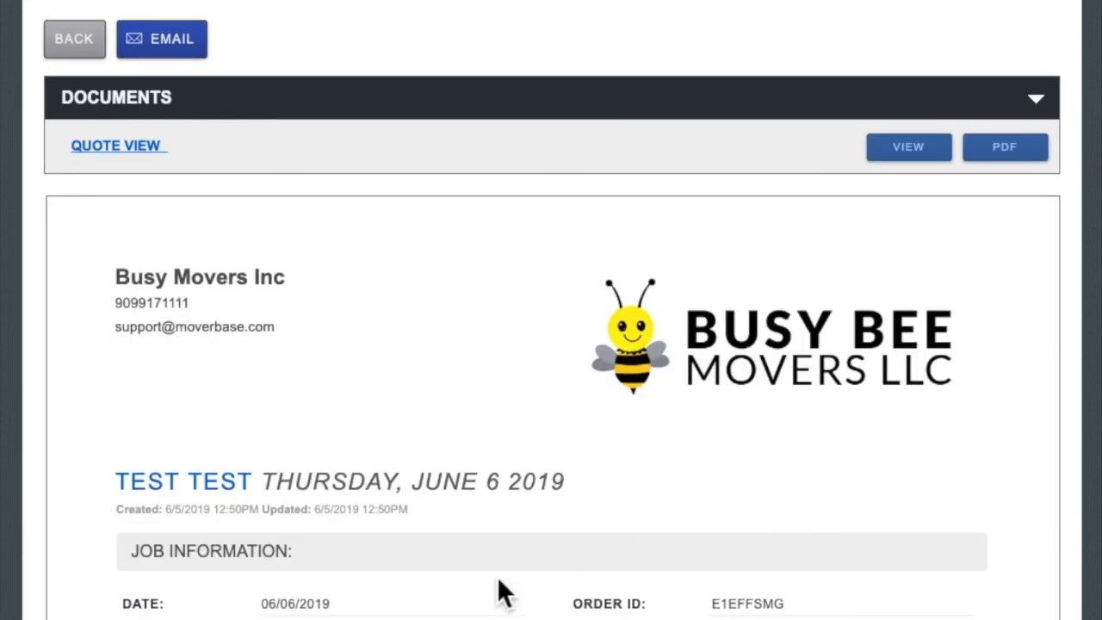
{"action": "scroll", "coordinate": [465, 598], "scroll_direction": "down", "scroll_amount": 10}
{"action": "scroll", "coordinate": [291, 339], "scroll_direction": "up", "scroll_amount": 2}
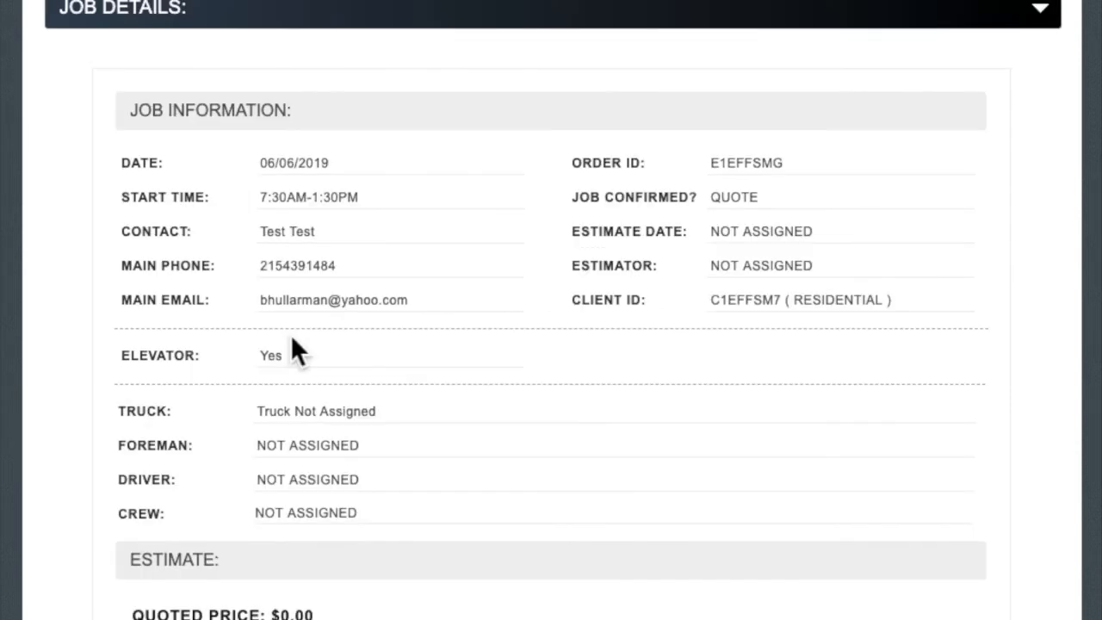
{"action": "left_click_drag", "start_coordinate": [341, 364], "coordinate": [188, 359]}
{"action": "left_click", "coordinate": [352, 382]}
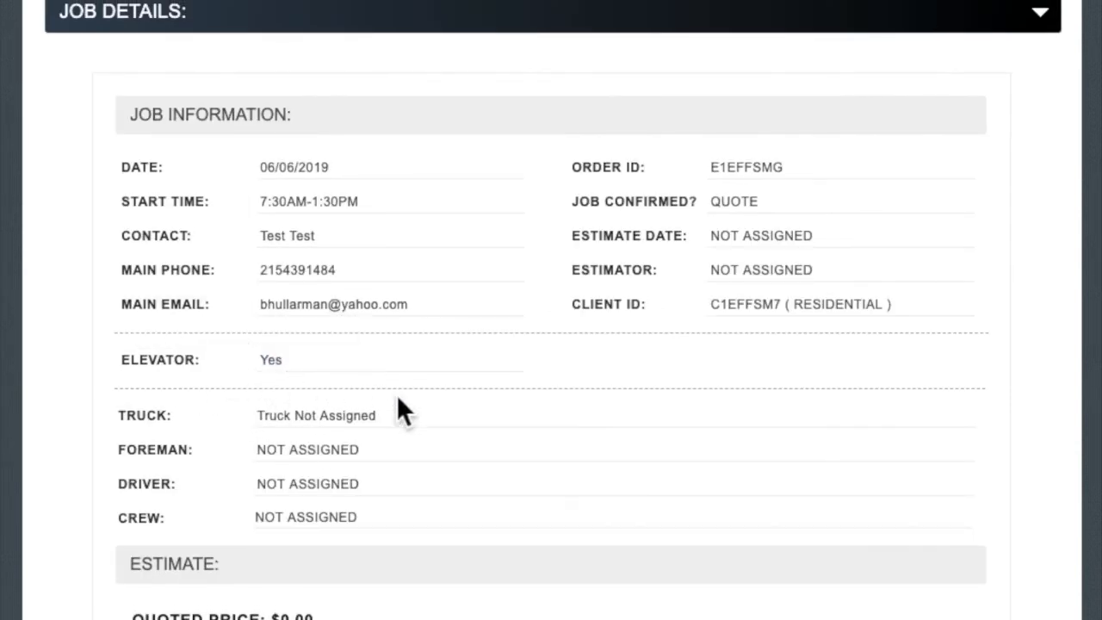
{"action": "scroll", "coordinate": [396, 395], "scroll_direction": "up", "scroll_amount": 7}
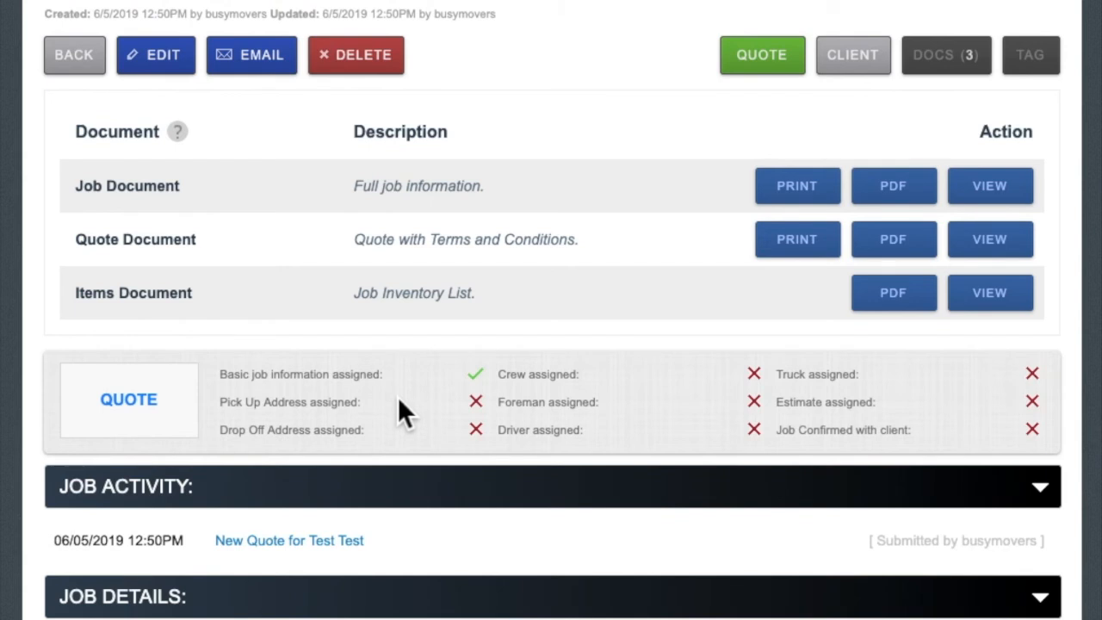